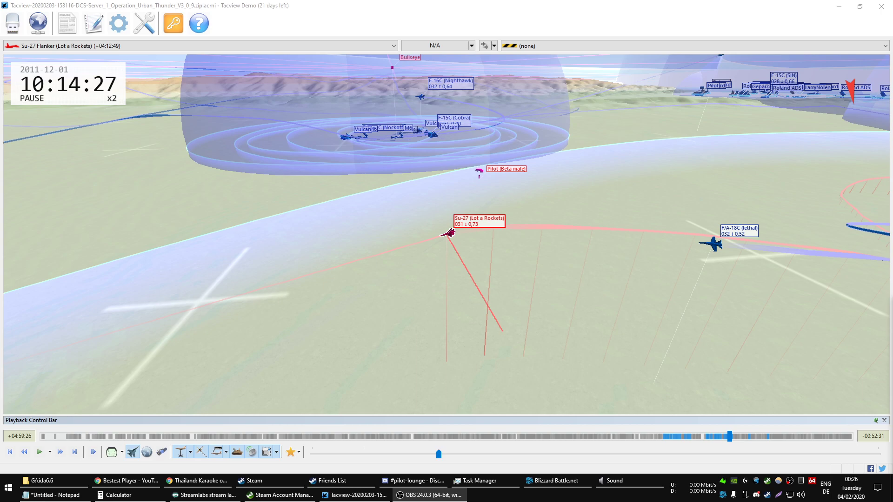
- Alternate playing and pausing the Su-27 replay near Kutaisi, leaving it playing
left_click(39, 453)
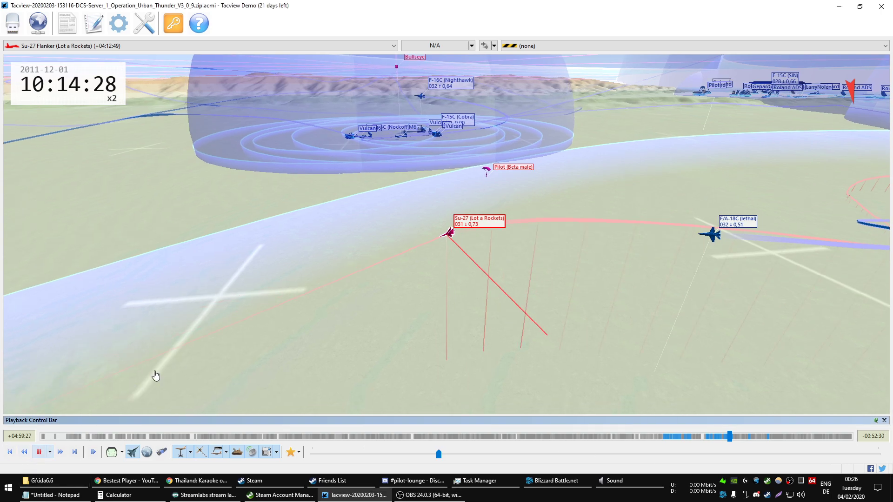
scroll(427, 294, "up", 5)
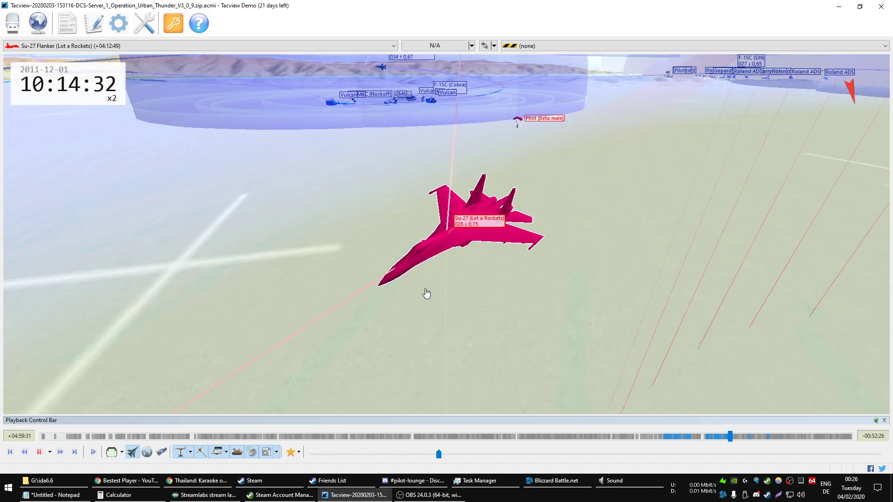
scroll(427, 294, "down", 5)
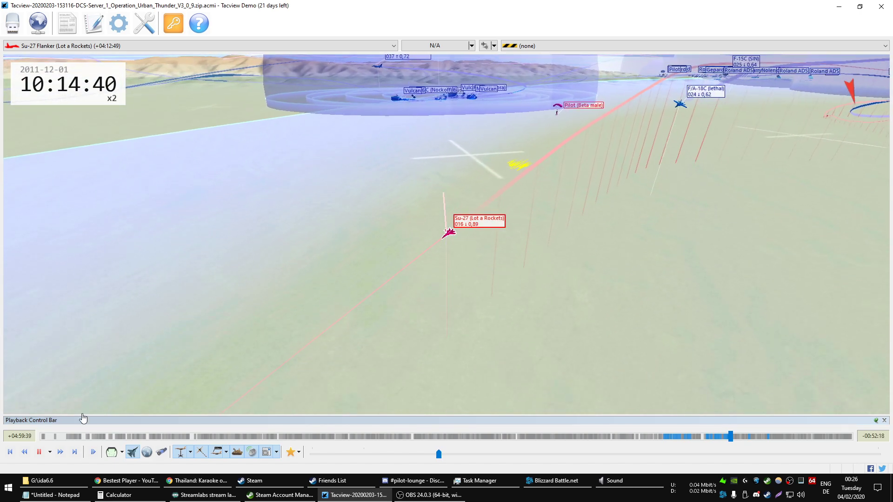
left_click(39, 452)
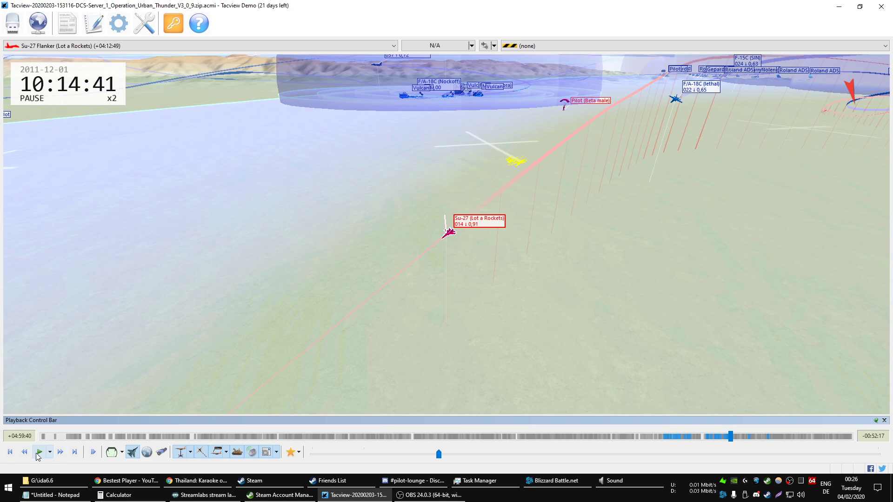
left_click(39, 453)
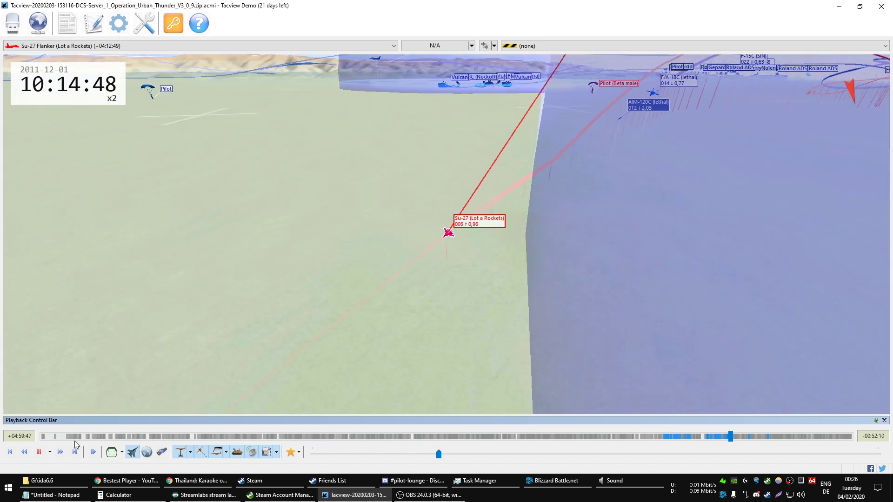
left_click(39, 452)
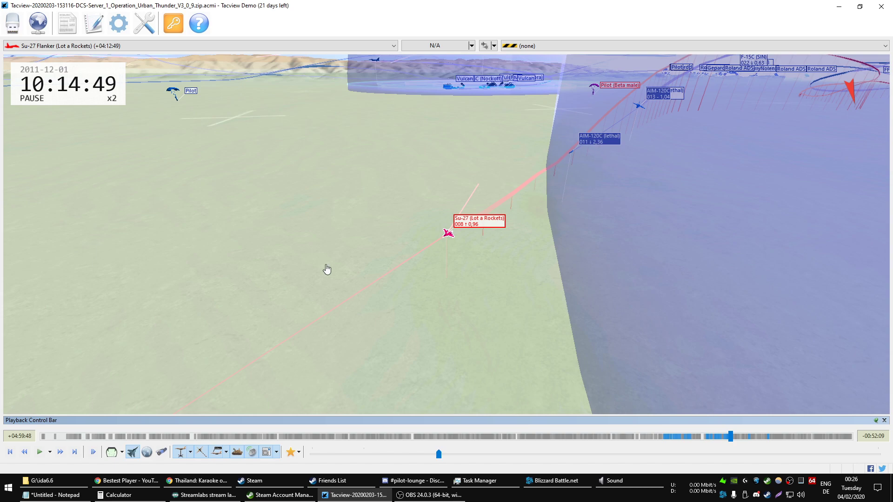
left_click(35, 454)
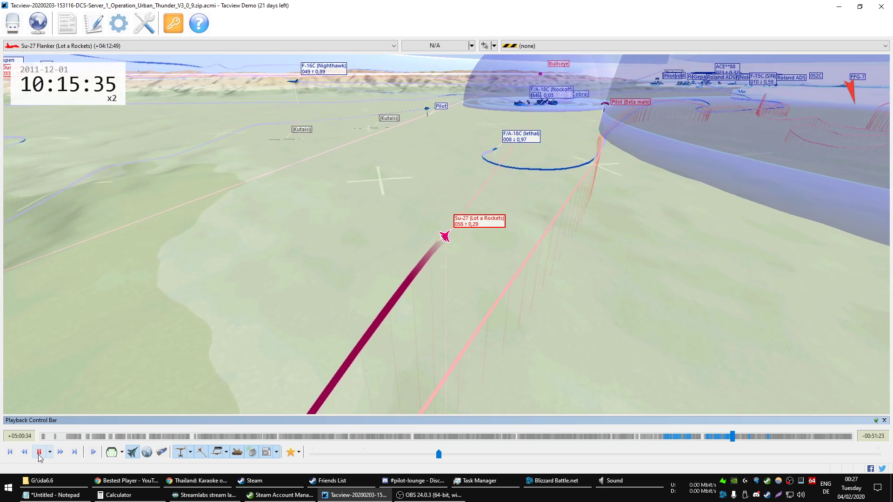
- Pause the replay at 10:15:39 and orbit the camera around the Su-27
left_click(39, 454)
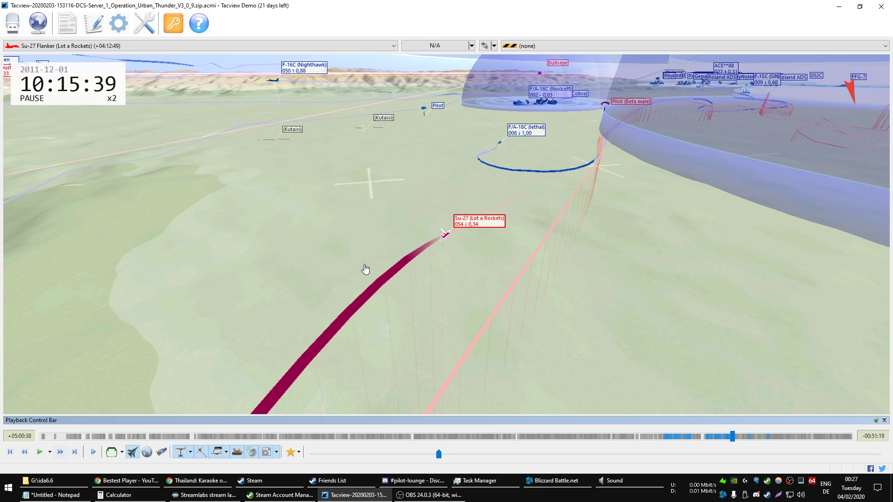
scroll(365, 269, "up", 8)
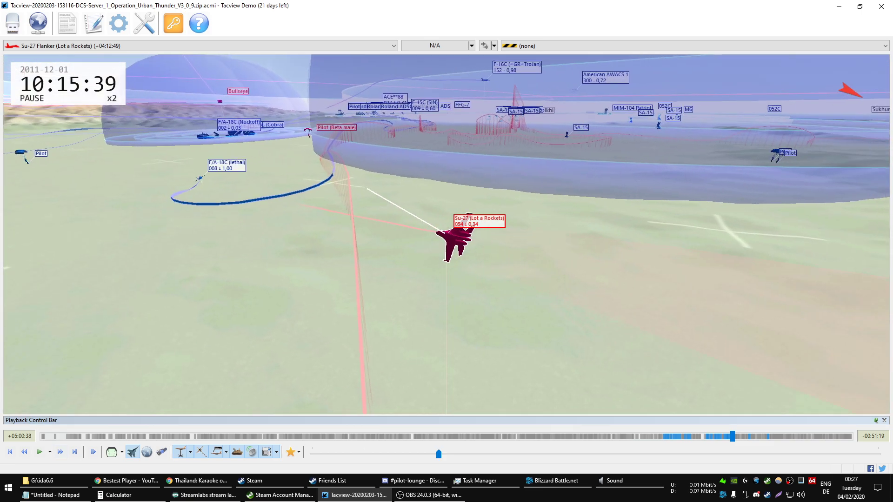
left_click_drag(376, 240, 363, 240)
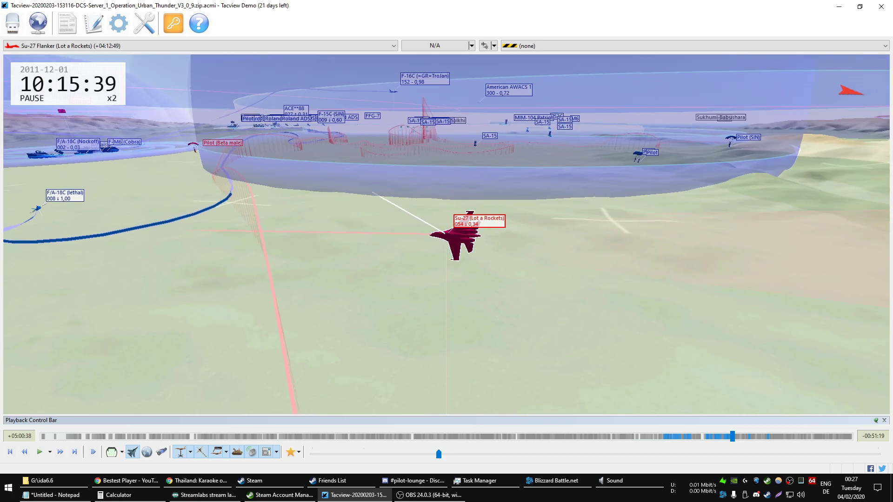
left_click_drag(265, 232, 230, 293)
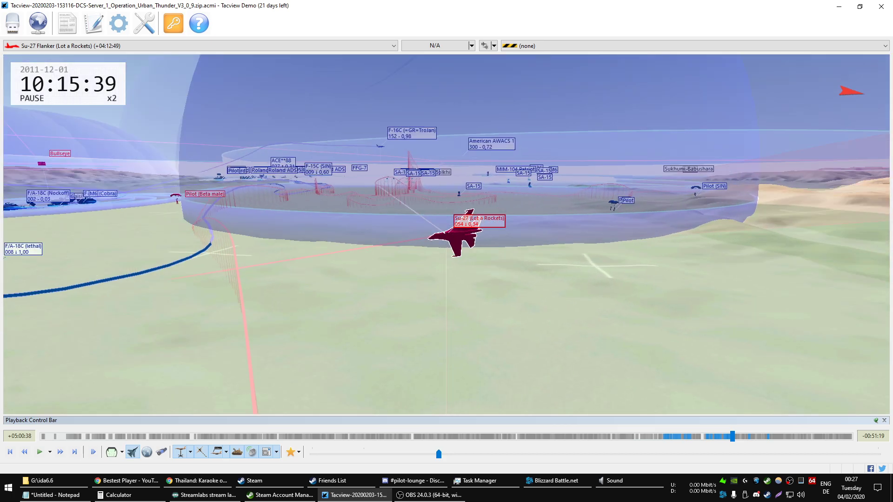
left_click_drag(349, 272, 230, 349)
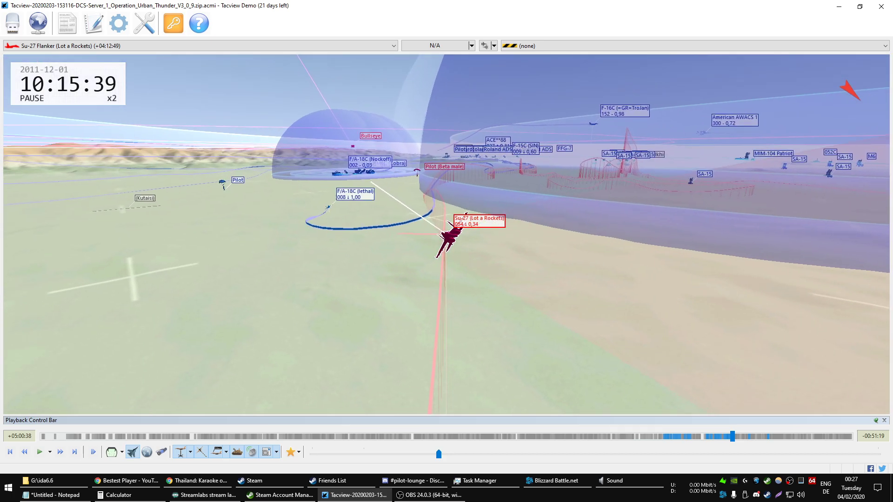
- Resume playback while tilting and swinging the camera around the Su-27
left_click(39, 452)
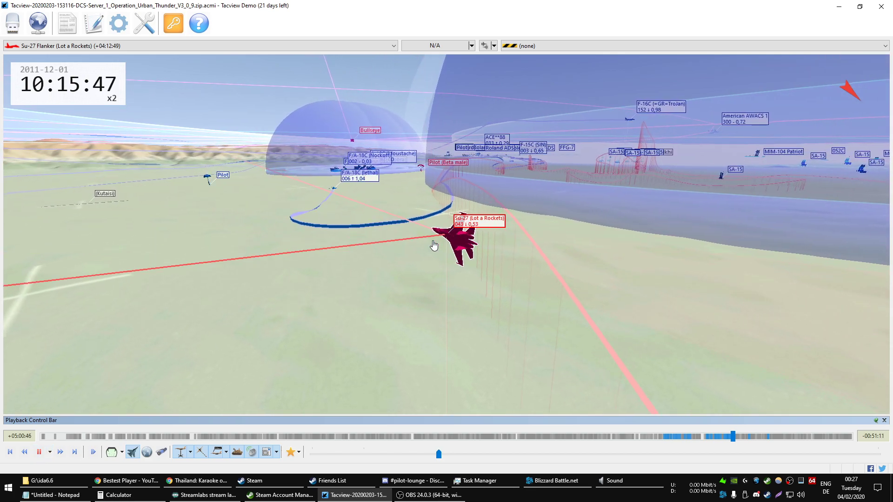
scroll(375, 290, "down", 3)
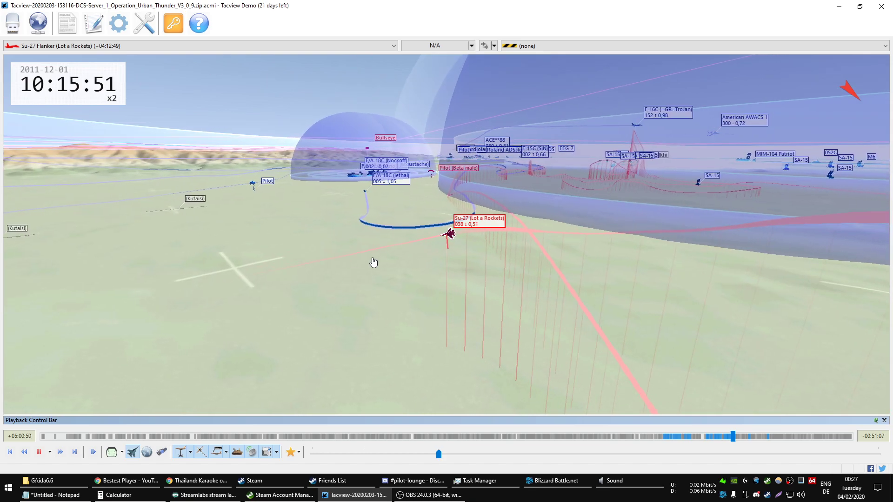
left_click_drag(373, 289, 373, 263)
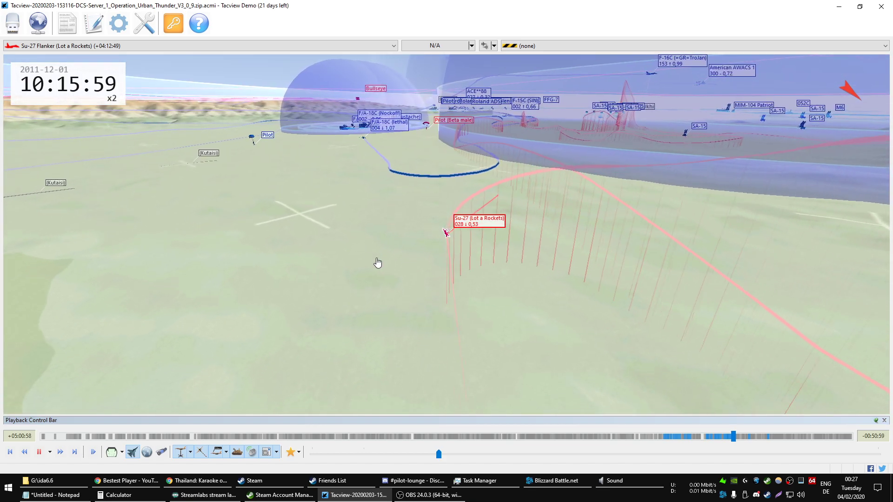
mouse_move(373, 262)
left_mouse_down()
mouse_move(271, 265)
mouse_move(286, 263)
left_mouse_up()
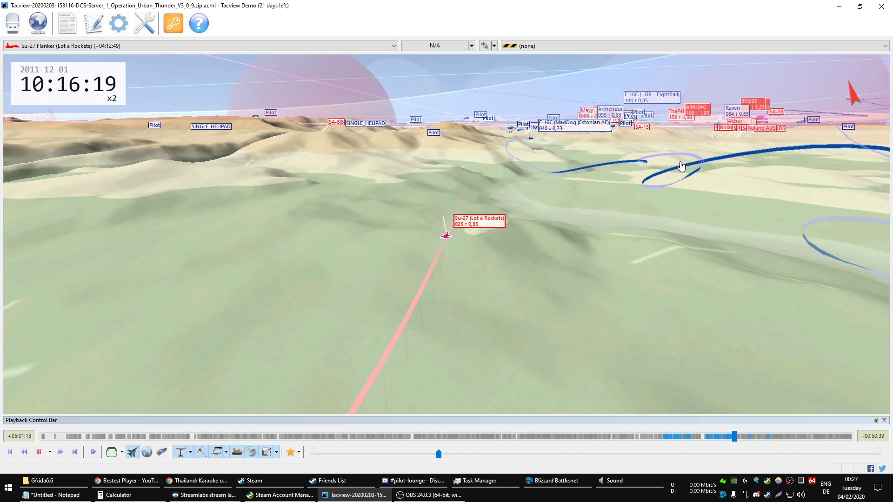
- Shorten the timeline span from 9m48s to 1m13s while orbiting the view
left_click_drag(546, 202, 585, 160)
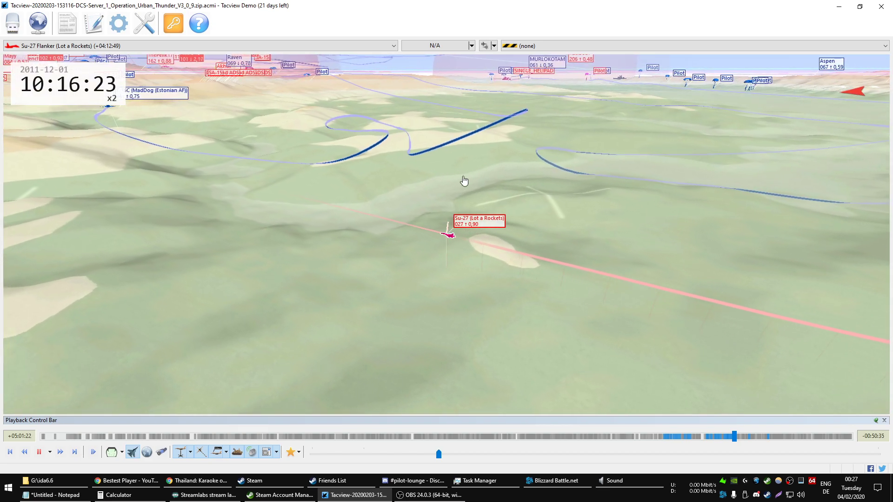
left_click_drag(427, 454, 352, 453)
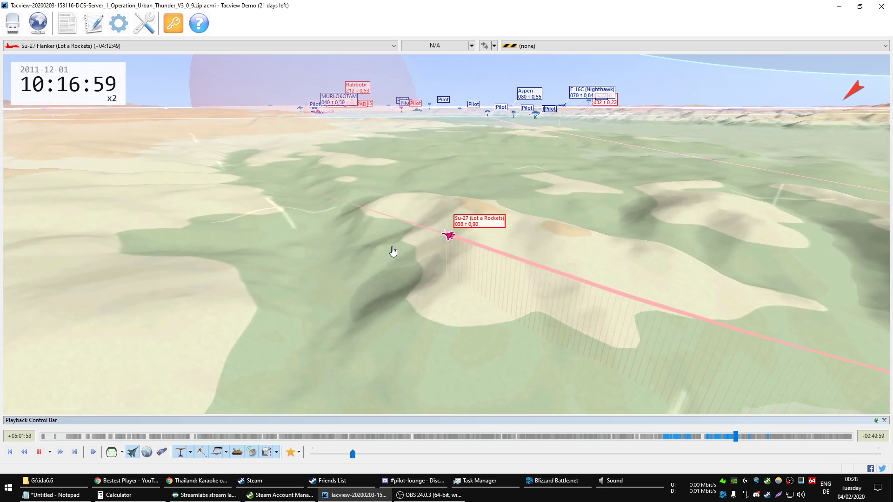
left_click_drag(393, 252, 448, 258)
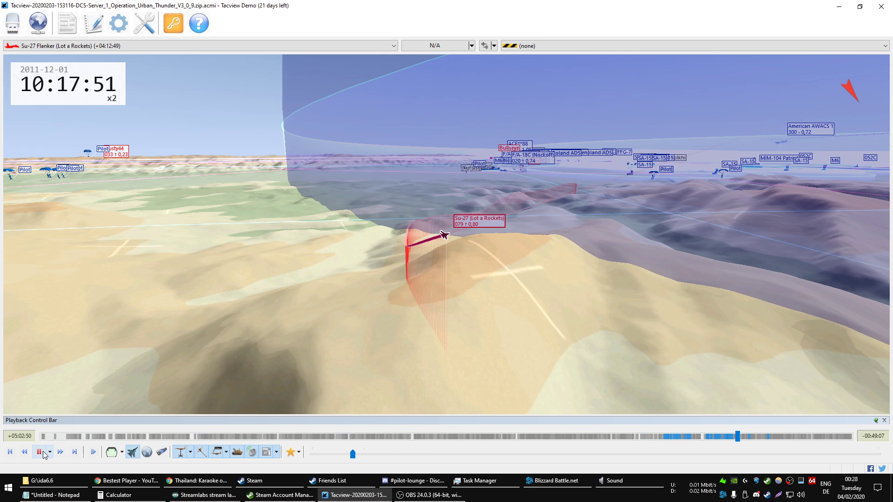
- Orbit the camera around the Su-27 and pause the replay at 10:18:18
left_click_drag(91, 344, 134, 341)
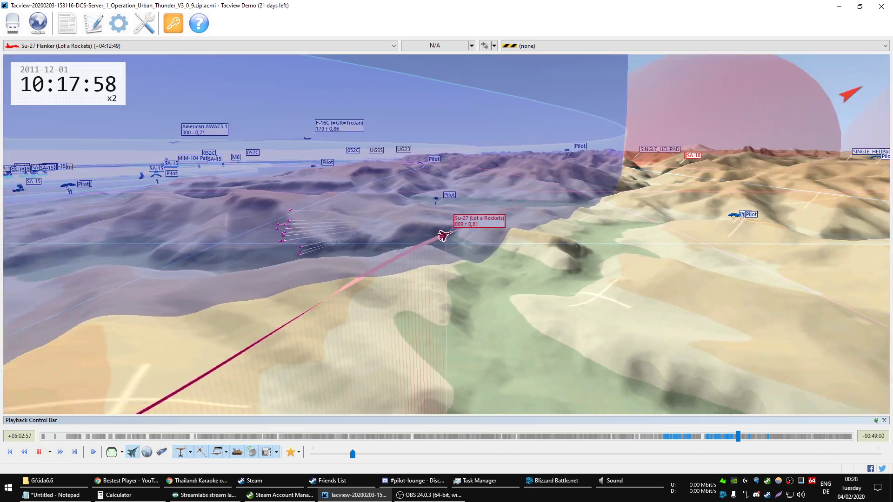
left_click_drag(251, 340, 321, 340)
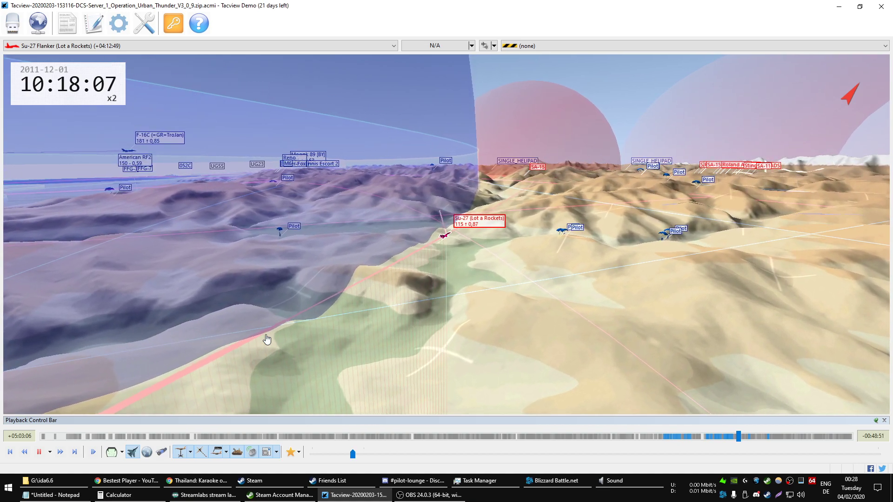
left_click(39, 454)
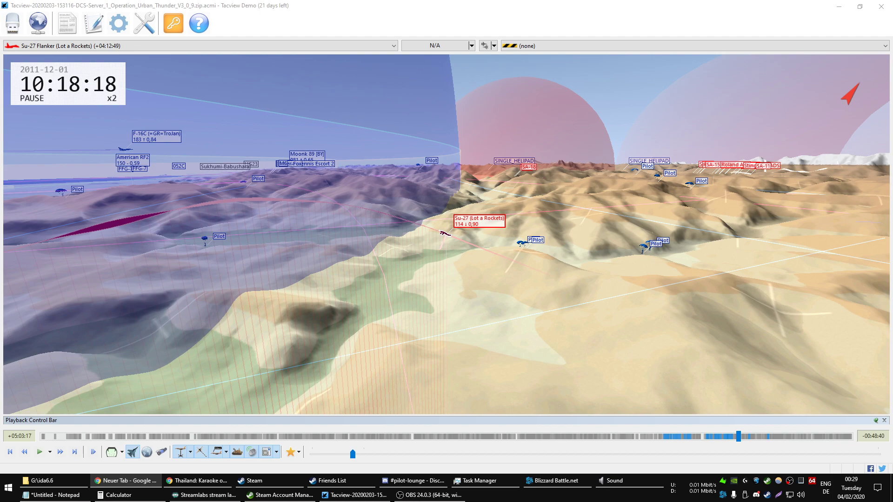
- Show the YouTube stream fullscreen and skip ahead to about 48 minutes
left_click(126, 481)
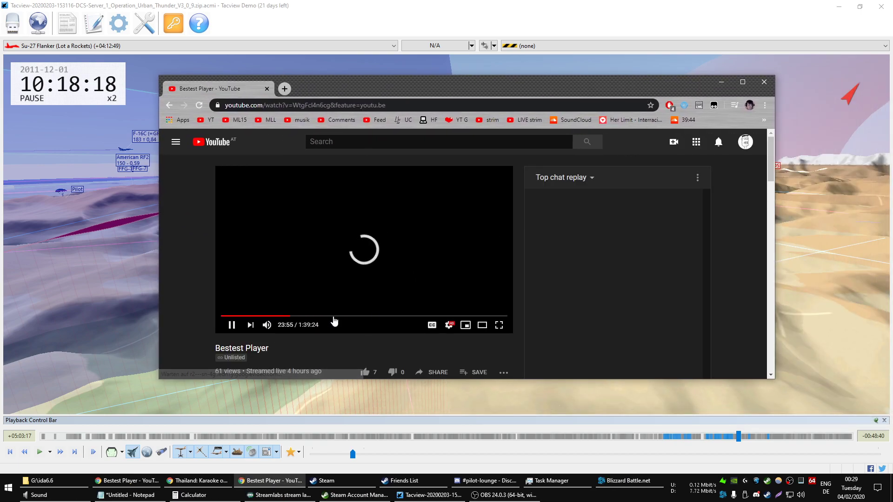
double_click(379, 279)
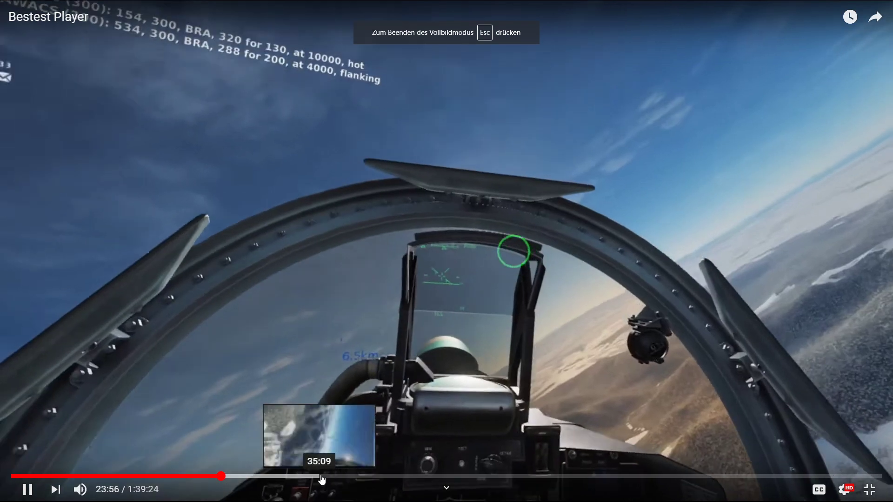
left_click_drag(322, 480, 396, 481)
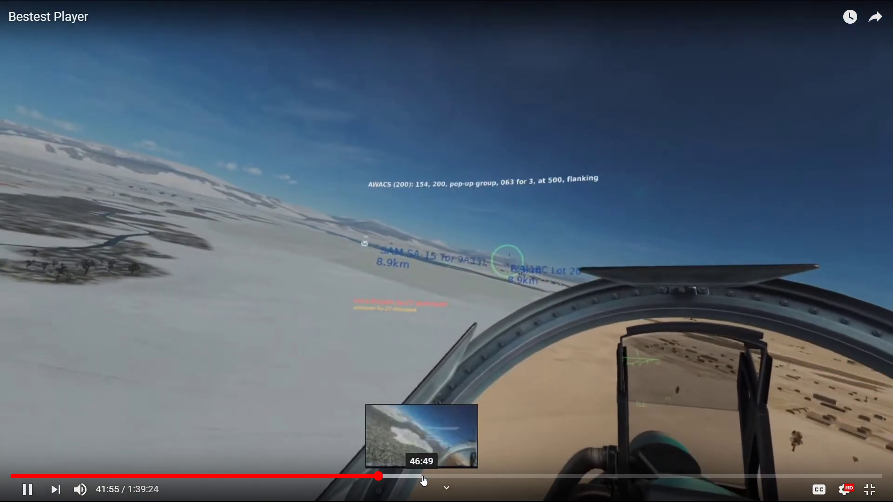
left_click_drag(424, 480, 452, 480)
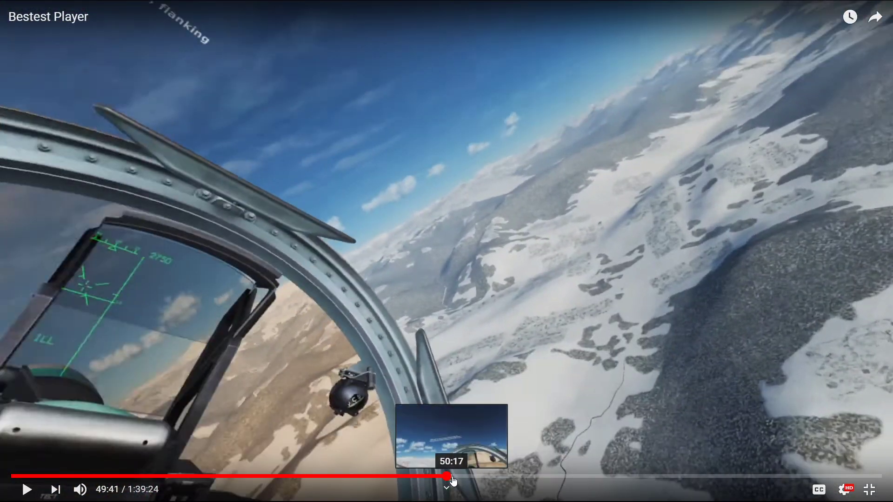
- Step the stream forward to about 53 minutes, pause it, and exit fullscreen
left_click(458, 477)
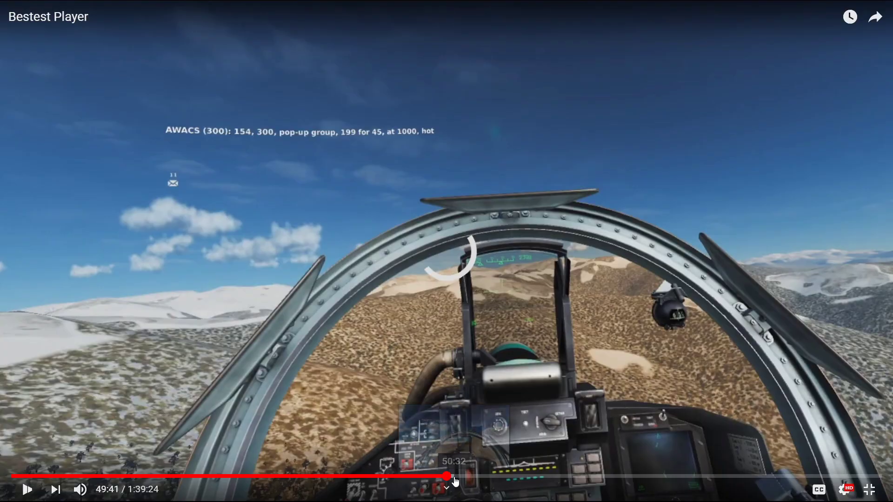
left_click(464, 477)
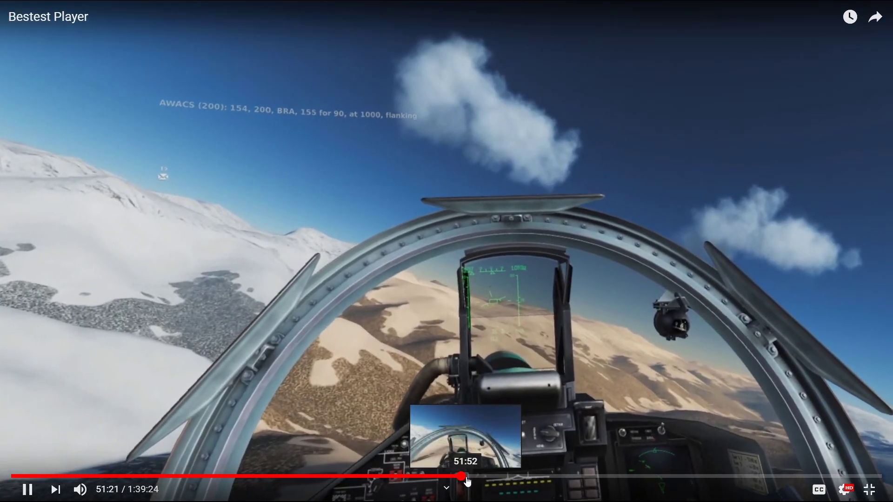
left_click(471, 477)
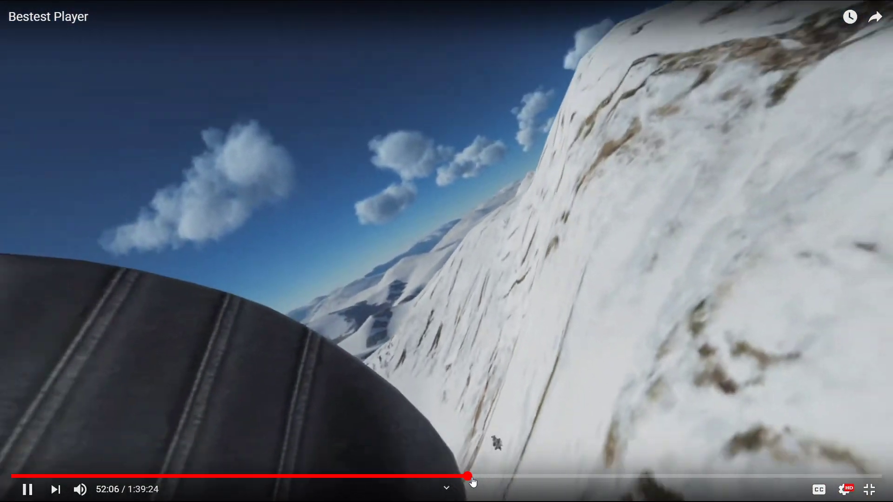
left_click(475, 477)
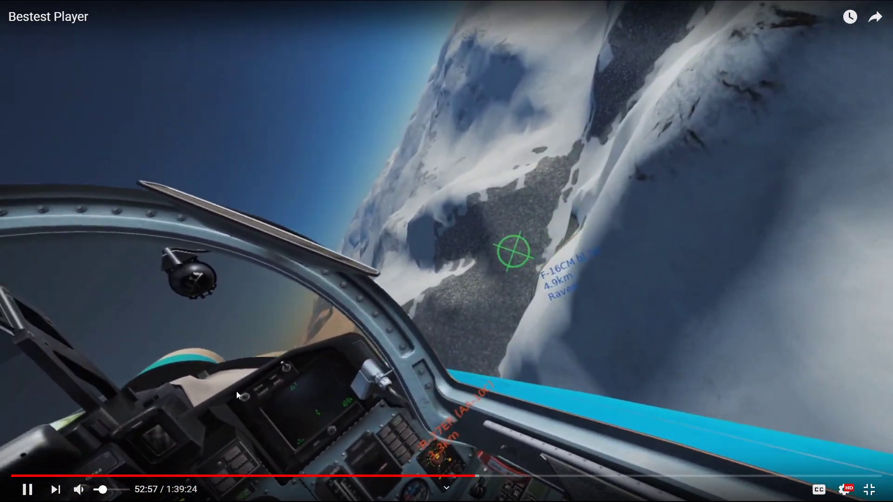
left_click(479, 478)
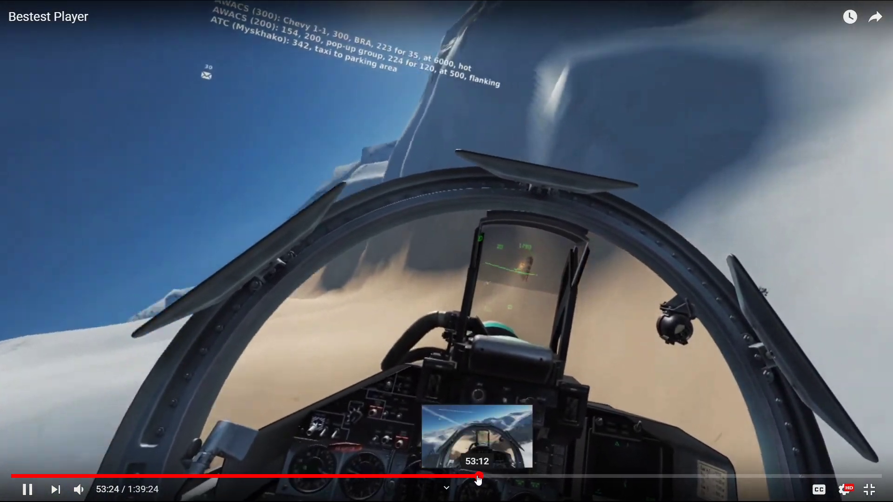
left_click(477, 477)
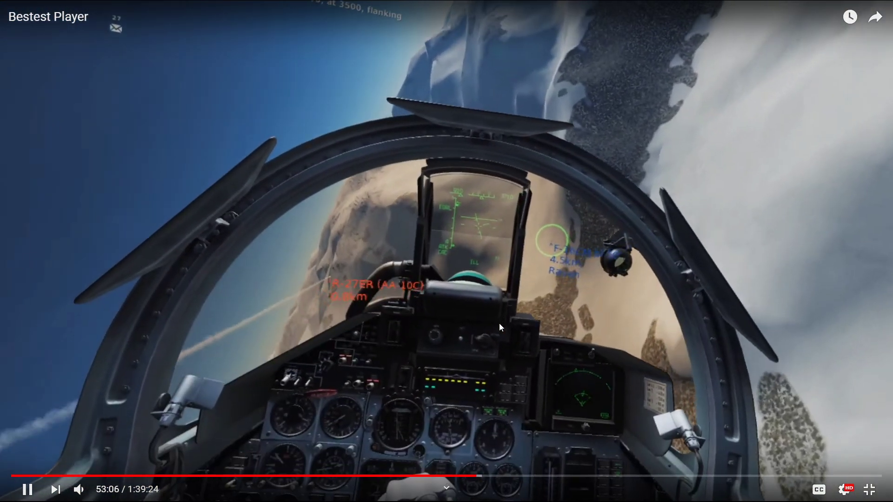
left_click(499, 323)
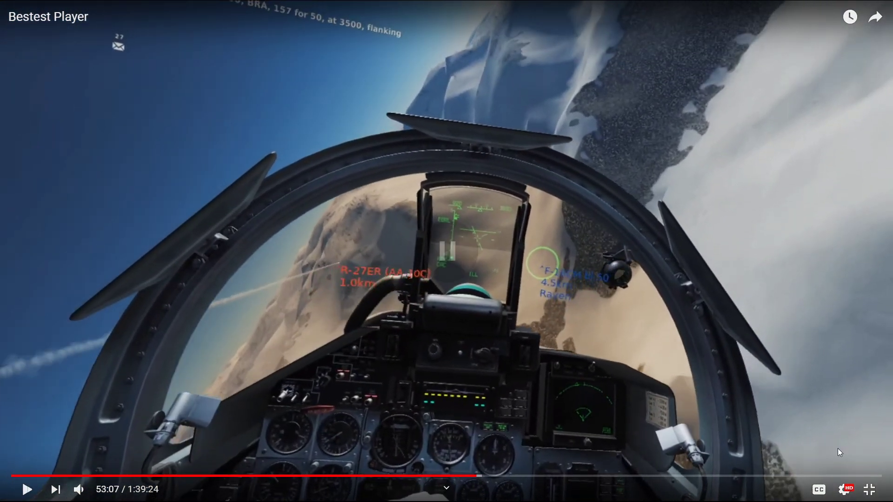
left_click(869, 489)
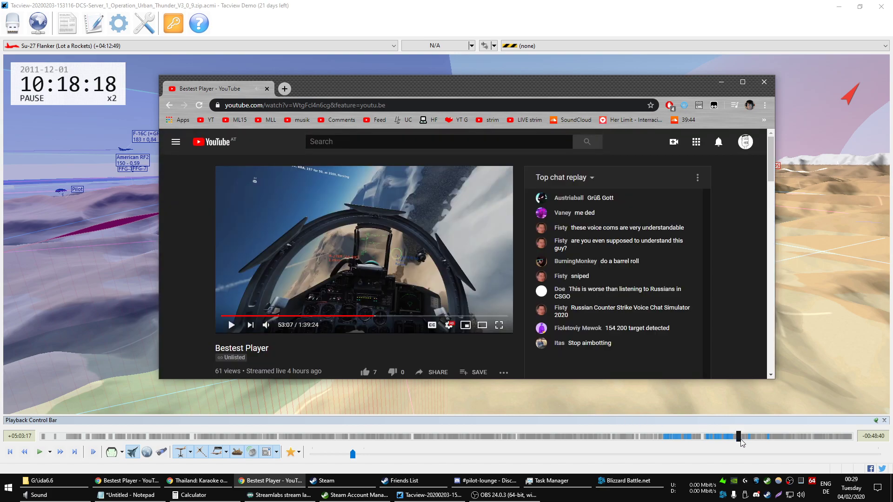
- Return to Tacview, jump the replay to 10:21:37, and resume playback
left_click(430, 495)
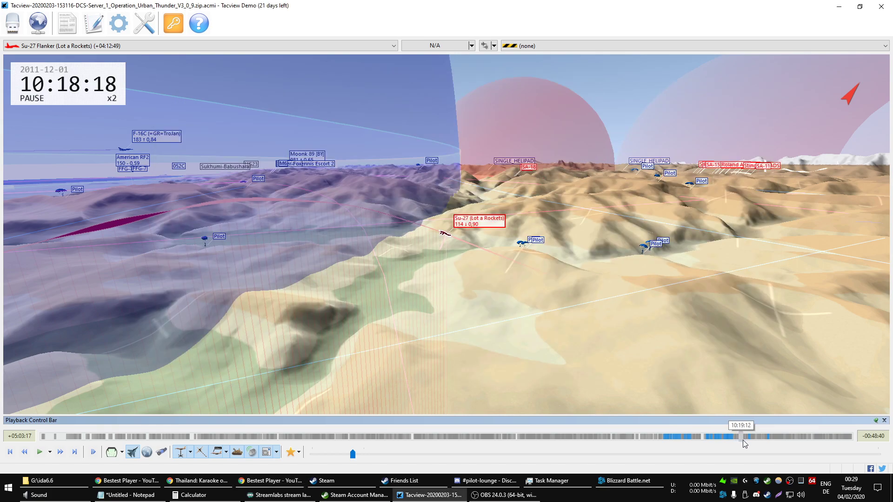
left_click(746, 437)
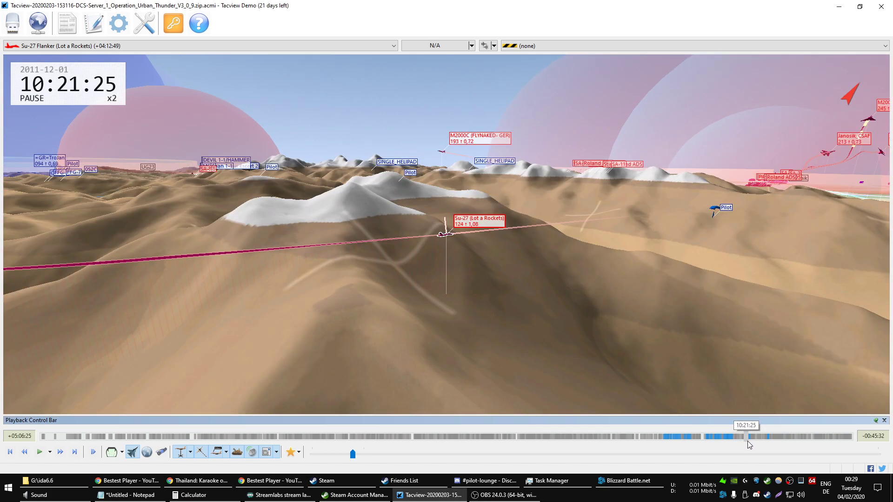
left_click(749, 437)
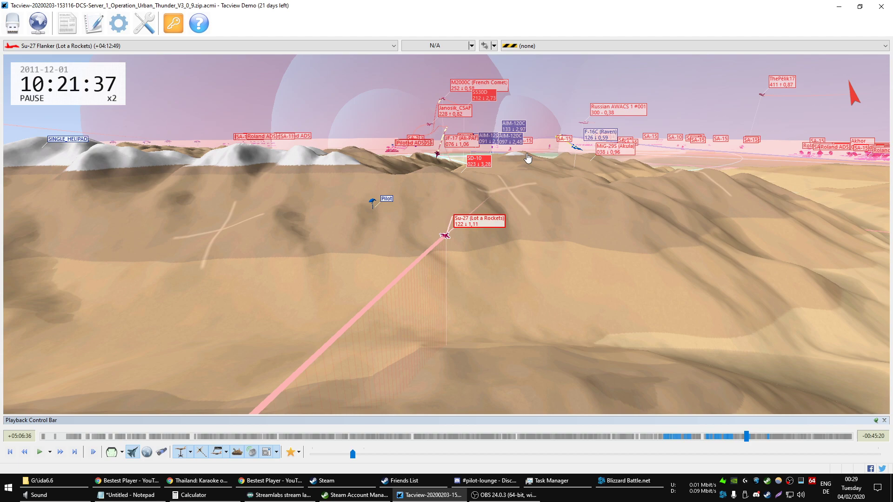
left_click(39, 453)
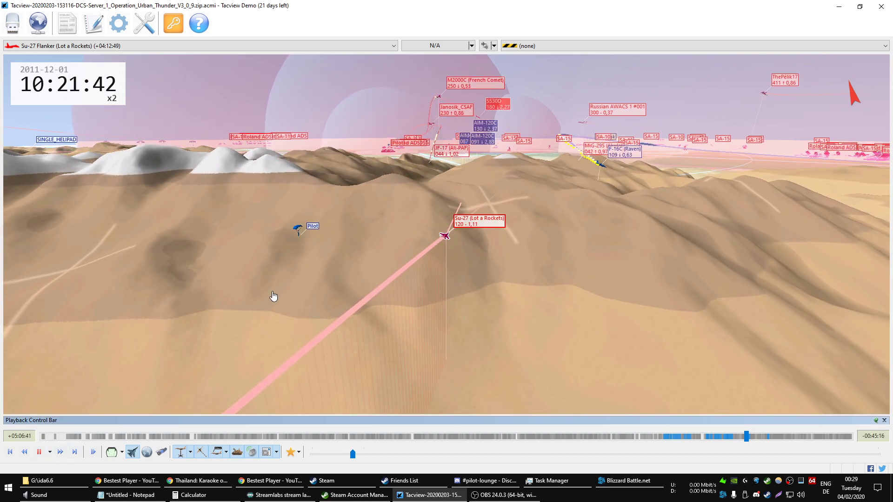
- Orbit the camera around the Su-27 and pause at 10:22:11
left_click_drag(274, 296, 279, 296)
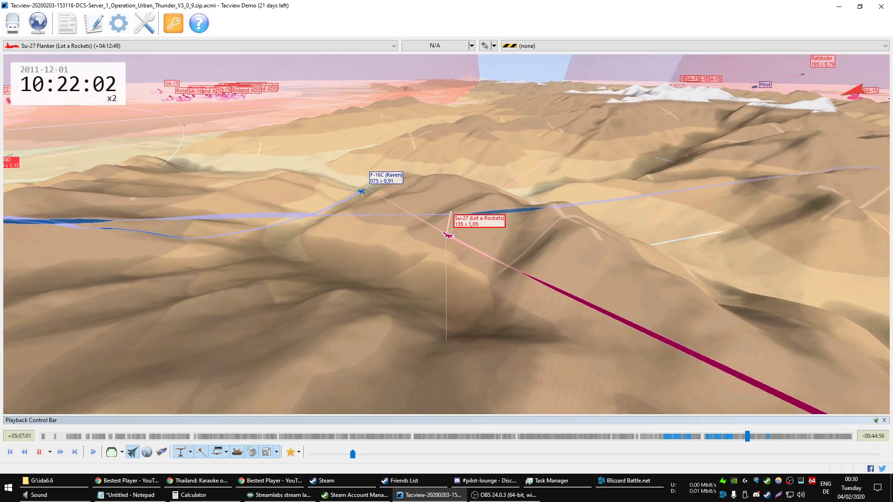
left_click_drag(279, 348, 399, 200)
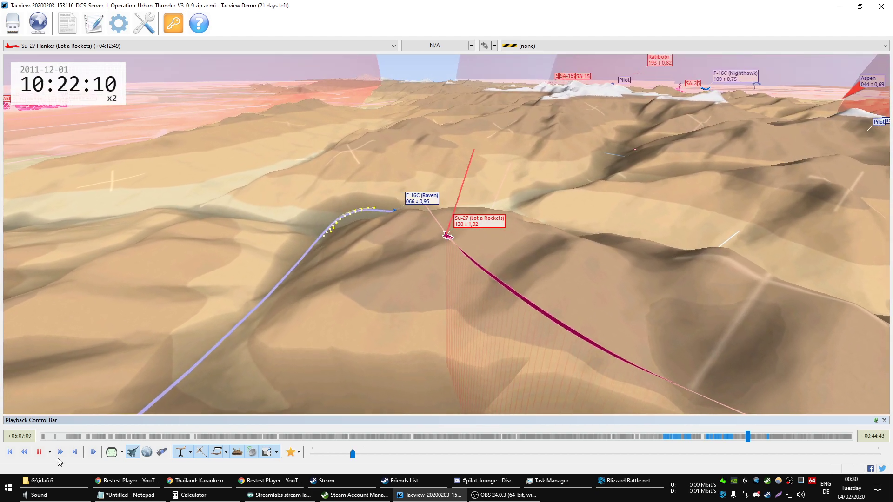
left_click(38, 452)
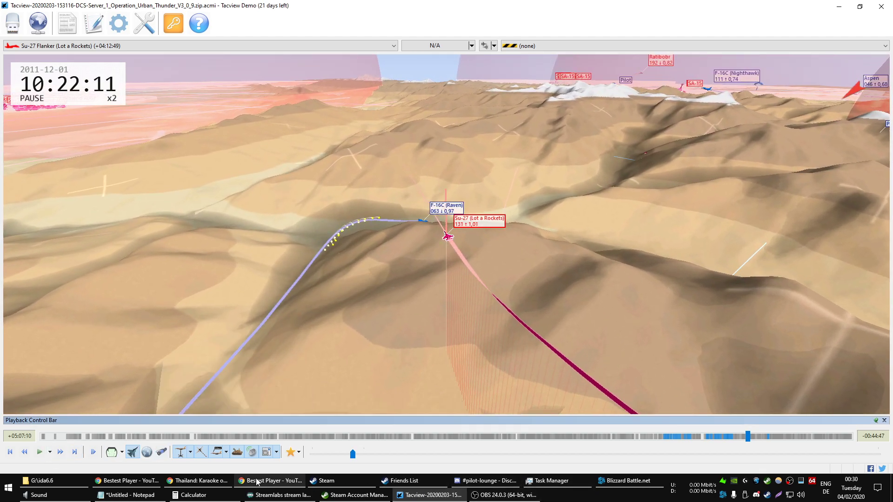
- Watch the stream fullscreen to about 53:04, then resume the Tacview replay
left_click(270, 481)
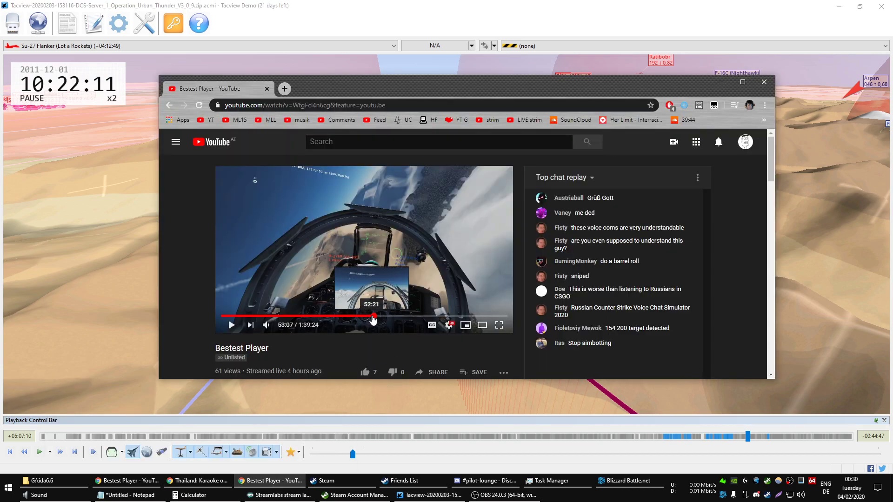
left_click(499, 325)
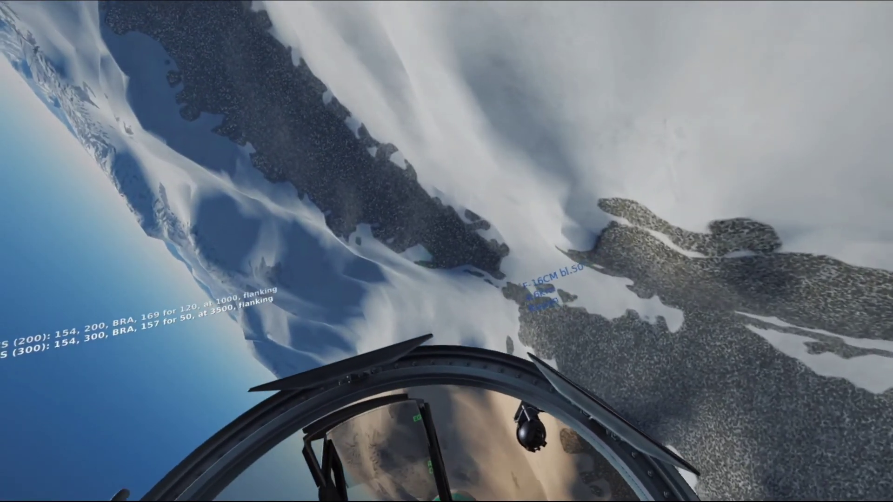
double_click(461, 344)
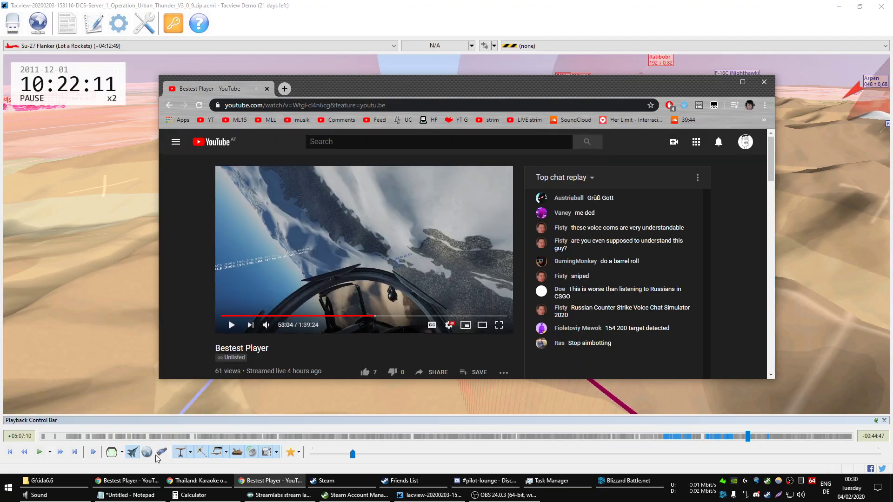
left_click(433, 494)
key("space")
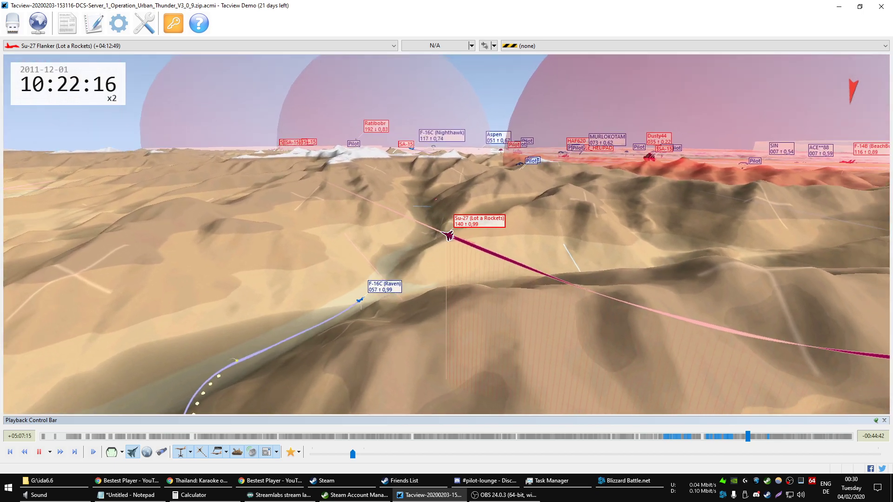
scroll(250, 300, "up", 3)
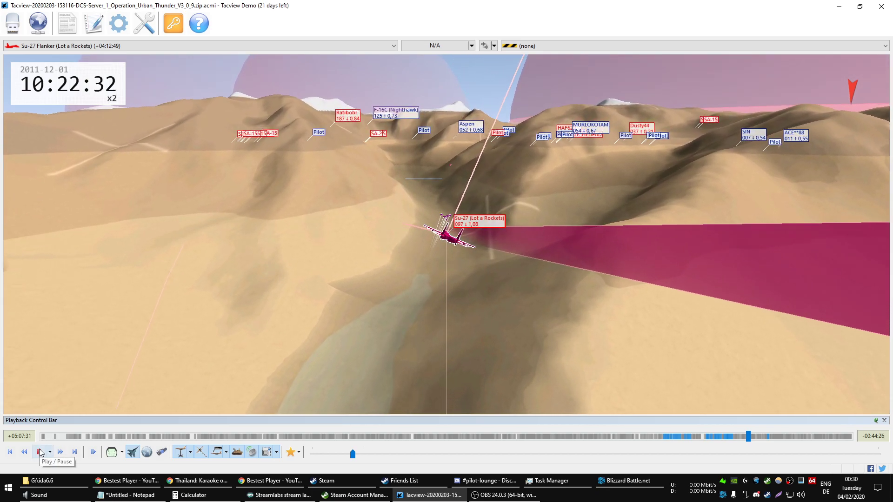
- Orbit the camera around the Su-27 as it flies through the mountain valley
left_click_drag(447, 279, 316, 325)
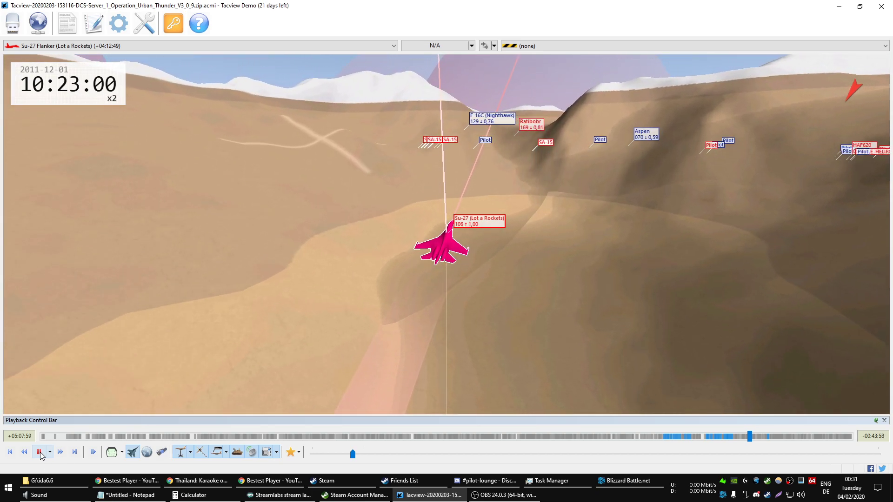
- Pause the replay at 10:23:01 with the F-16C Nighthawk ahead
left_click(42, 454)
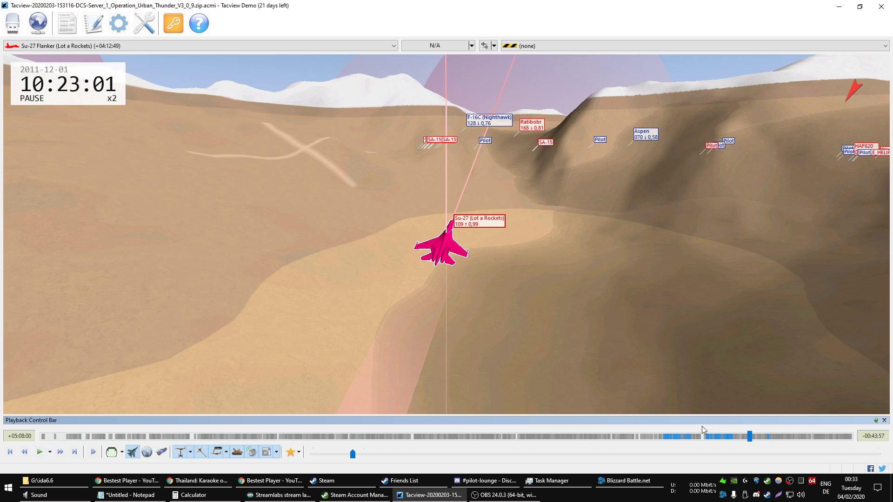
- Scrub the replay back to about 09:50 and start it playing
left_click(683, 438)
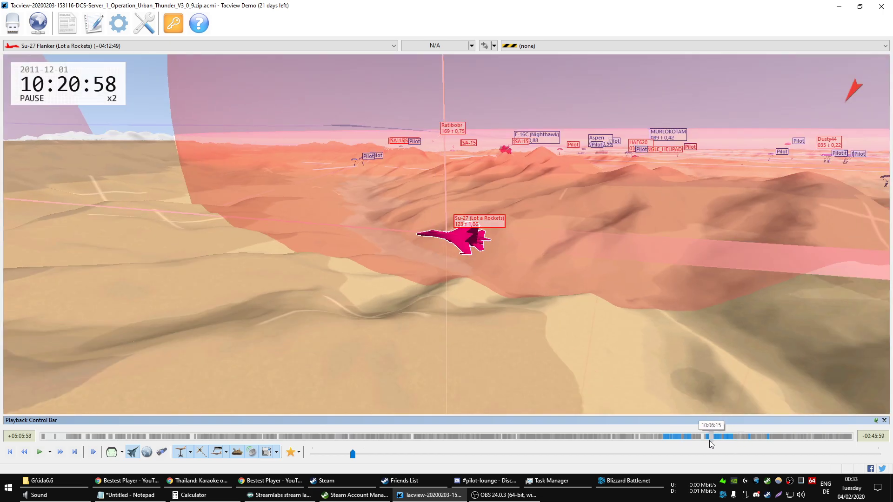
left_click_drag(710, 440, 674, 440)
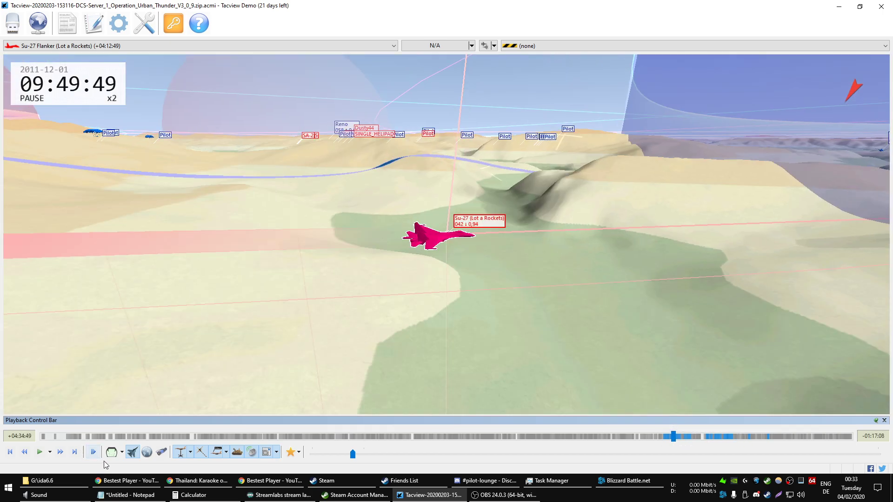
left_click(40, 452)
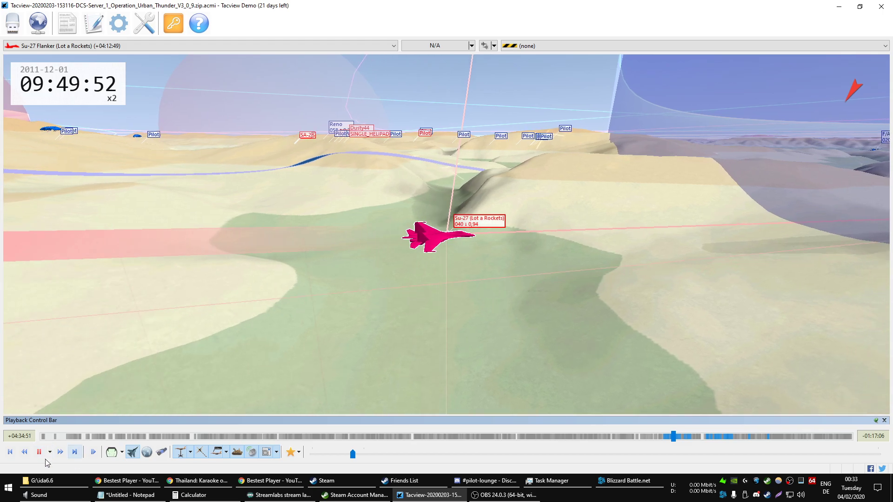
- Orbit the camera around the Su-27 and raise playback speed to x8
left_click_drag(187, 315, 215, 311)
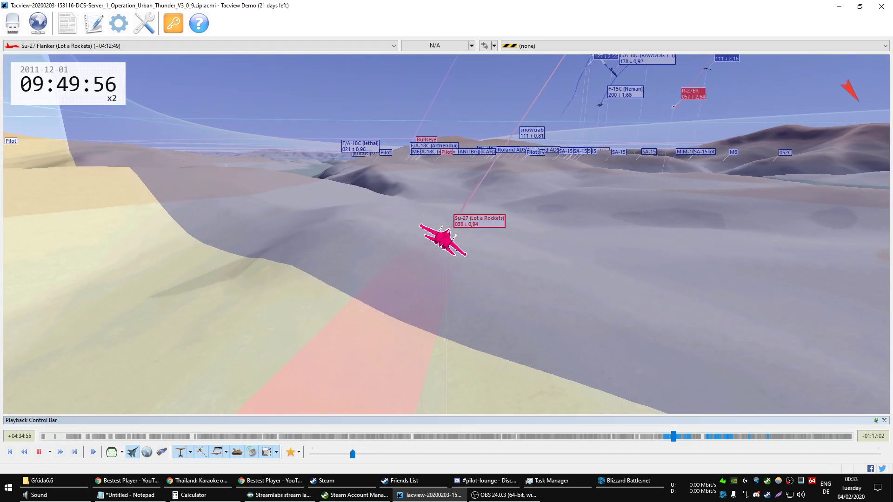
scroll(215, 312, "down", 5)
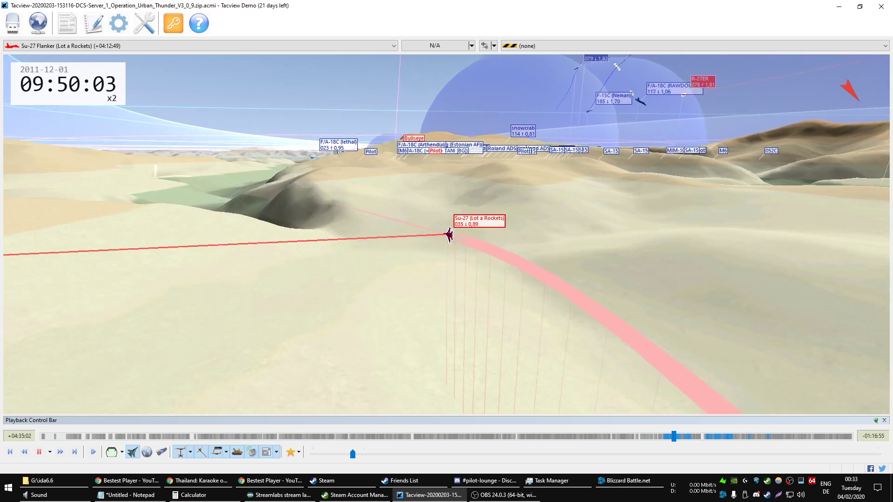
mouse_move(214, 314)
left_mouse_down()
mouse_move(319, 322)
mouse_move(362, 308)
mouse_move(487, 299)
mouse_move(440, 329)
mouse_move(447, 324)
left_mouse_up()
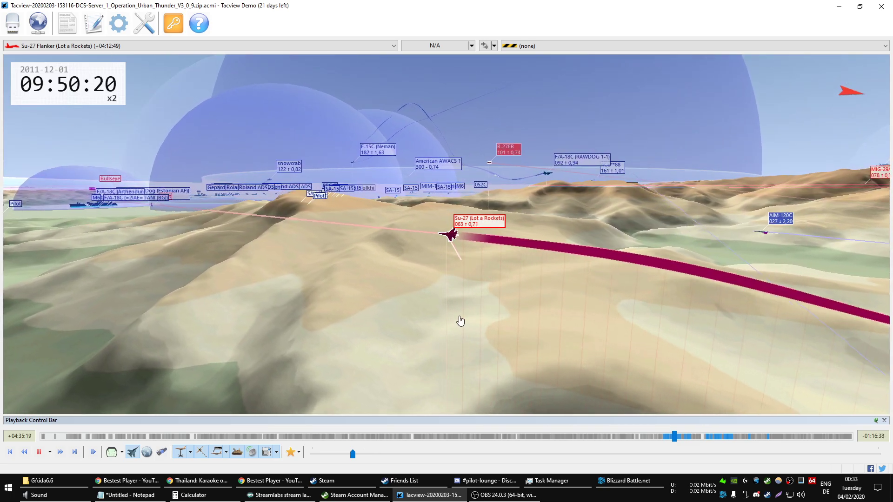
left_click_drag(447, 323, 126, 335)
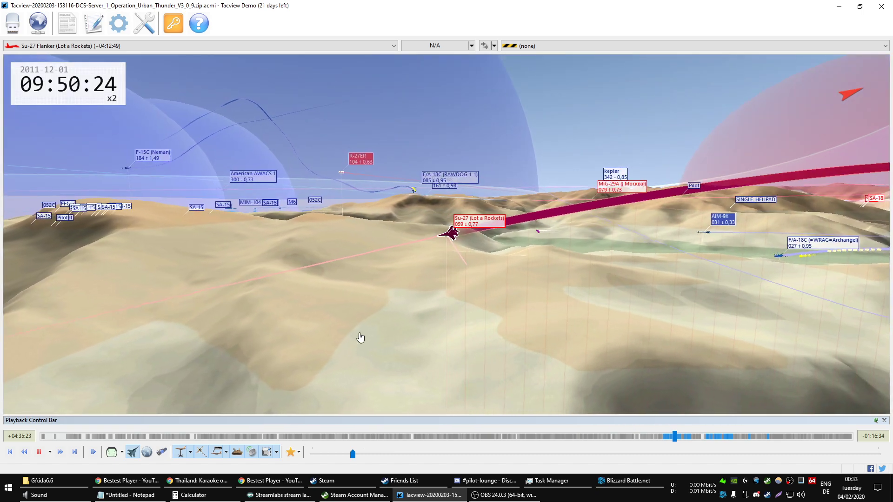
left_click(59, 452)
left_click(57, 453)
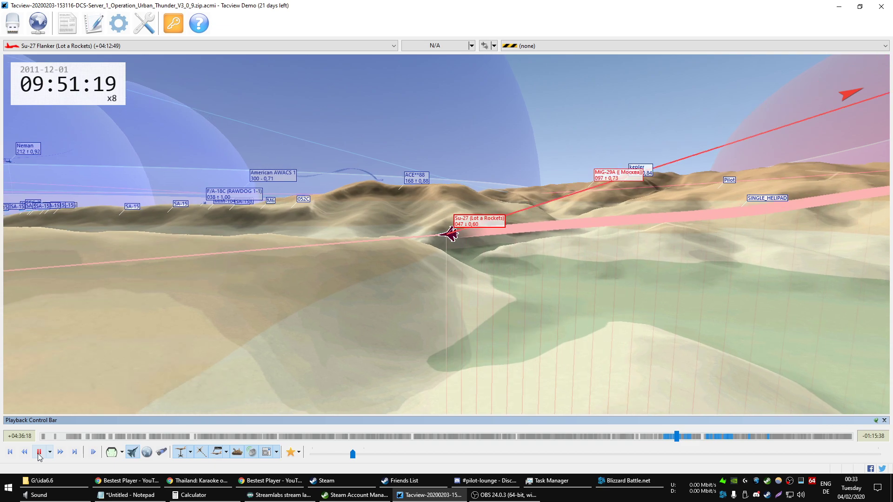
- Pause at 09:51:22 and orbit around the Su-27 and F-16C Archangel
left_click(39, 453)
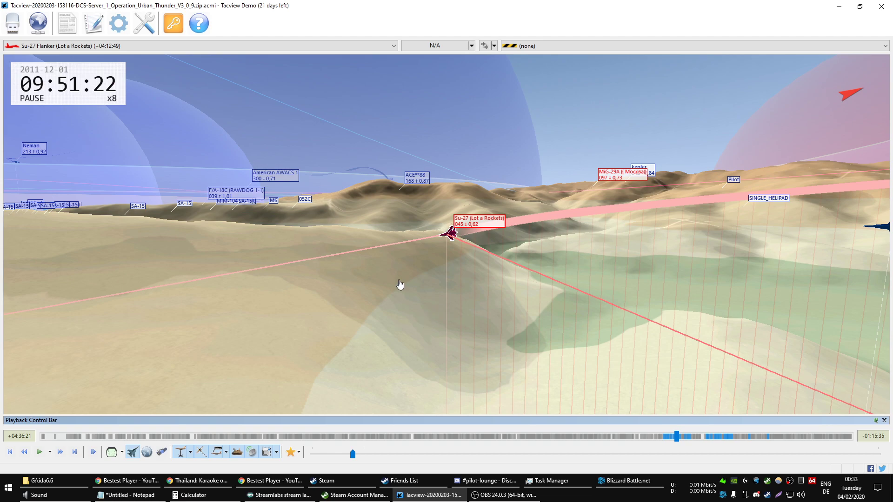
mouse_move(400, 287)
left_mouse_down()
mouse_move(488, 293)
mouse_move(493, 279)
left_mouse_up()
scroll(447, 252, "up", 4)
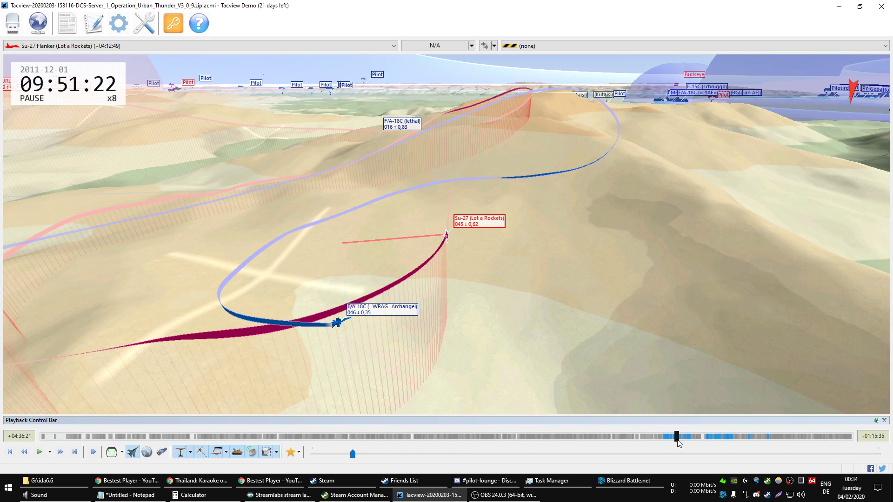
- Briefly resume and pause, then rewind to 09:51:52 and resume playback at four times speed
left_click(40, 452)
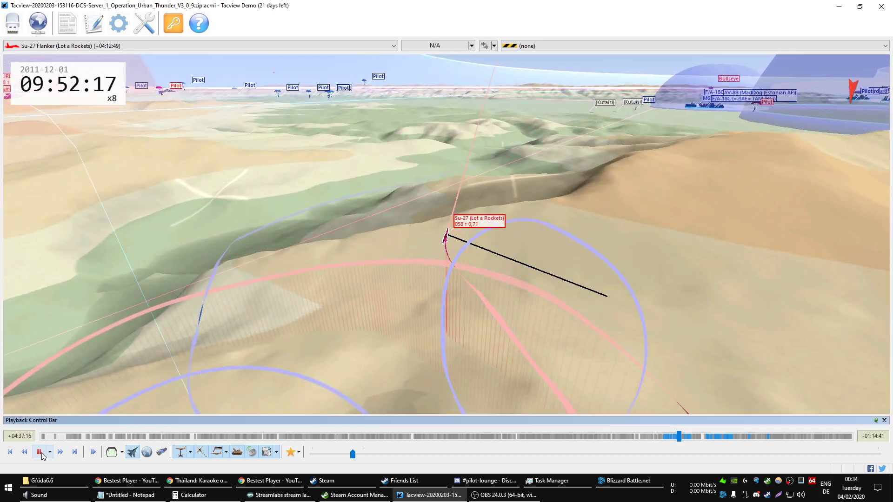
left_click(41, 452)
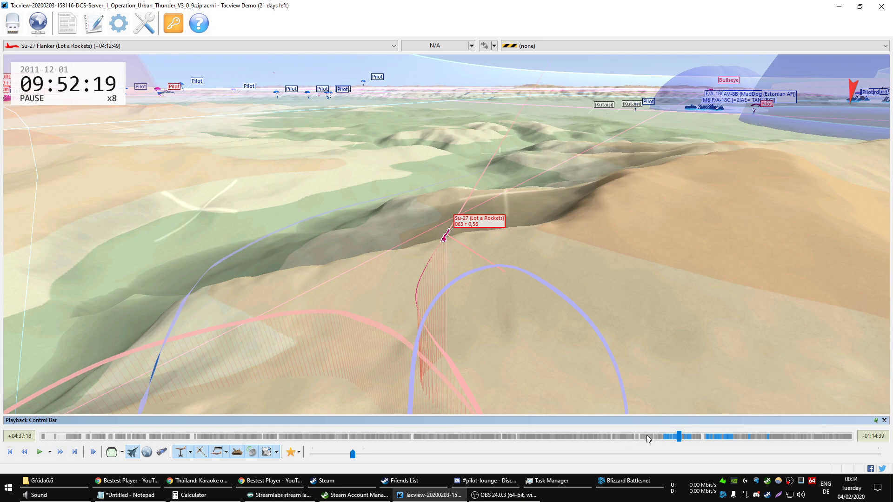
left_click(678, 437)
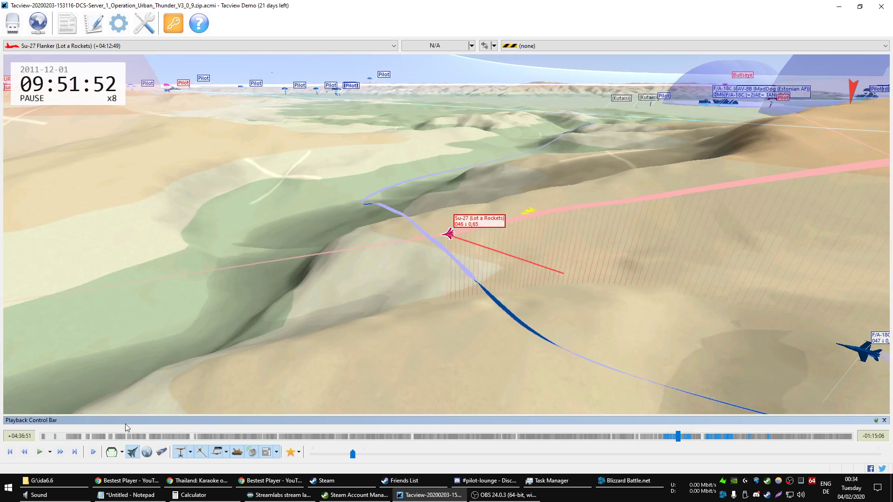
left_click(40, 454)
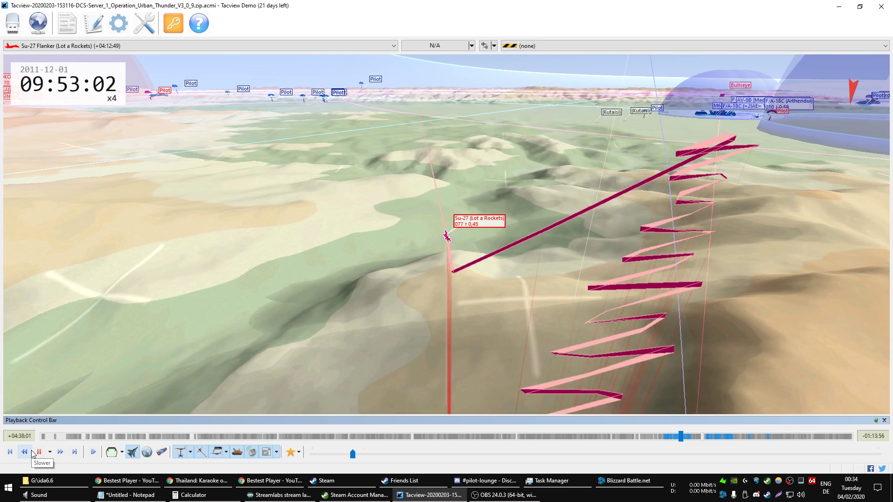
- Slow the replay to double speed and swing the camera low behind the Su-27
left_click(33, 453)
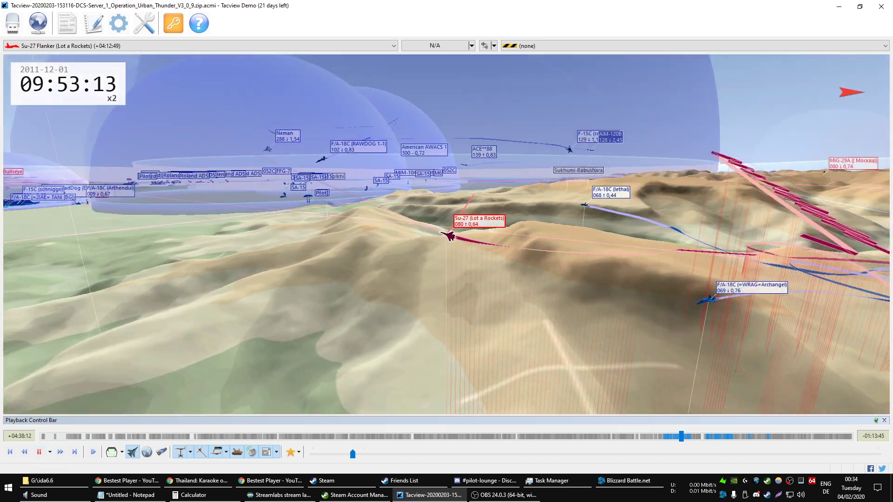
left_click_drag(447, 314, 447, 209)
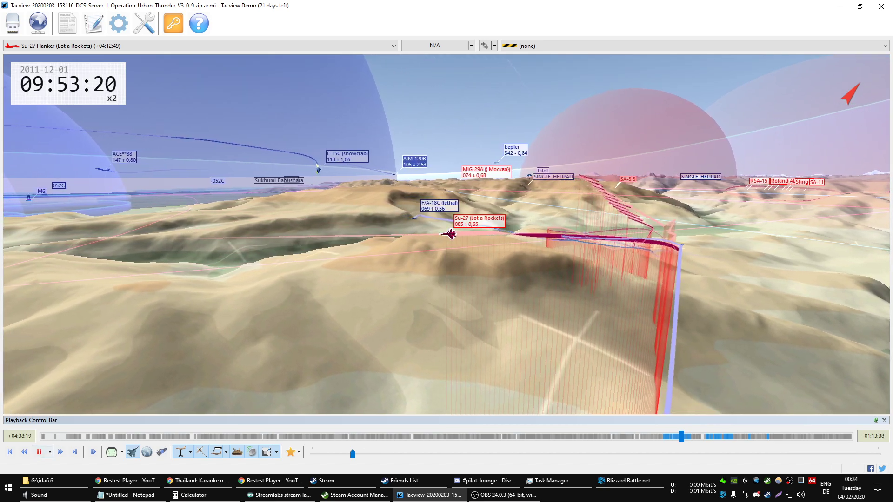
mouse_move(447, 328)
left_mouse_down()
mouse_move(161, 329)
mouse_move(84, 349)
left_mouse_up()
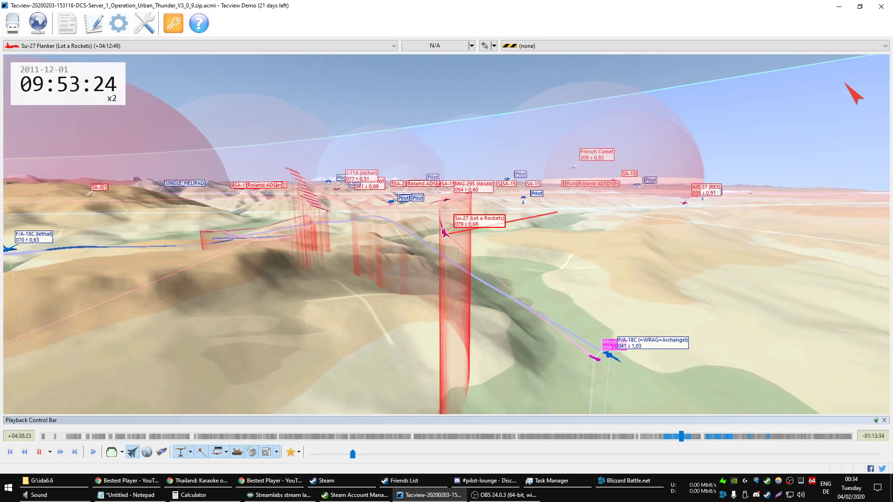
left_click_drag(446, 327, 280, 328)
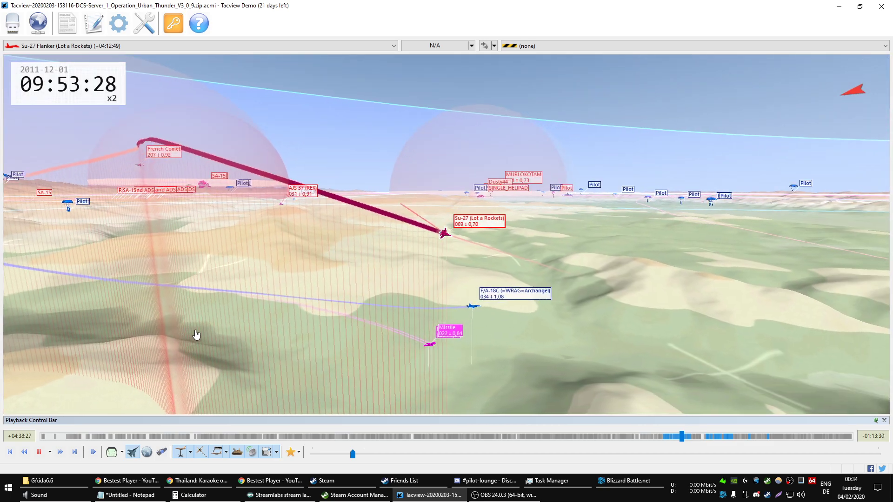
- Keep orbiting around the Su-27, then pause the replay at 09:55:37 over the hills
left_click_drag(210, 334, 126, 342)
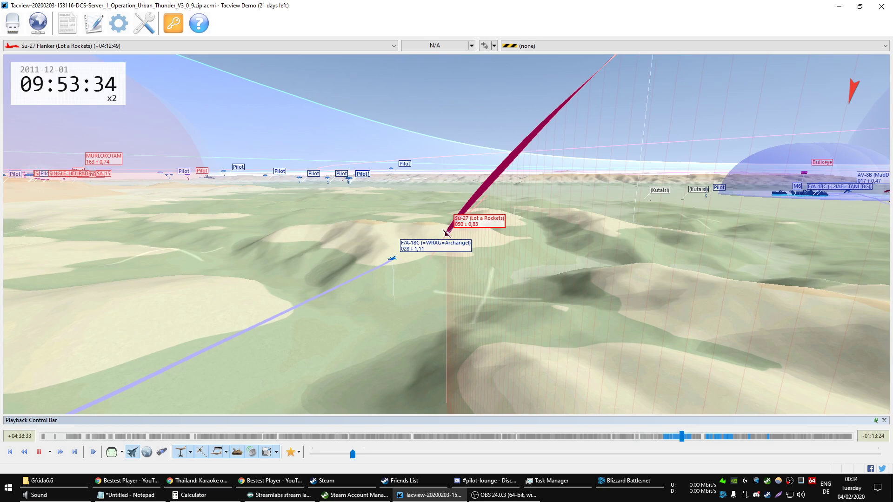
left_click_drag(293, 336, 207, 336)
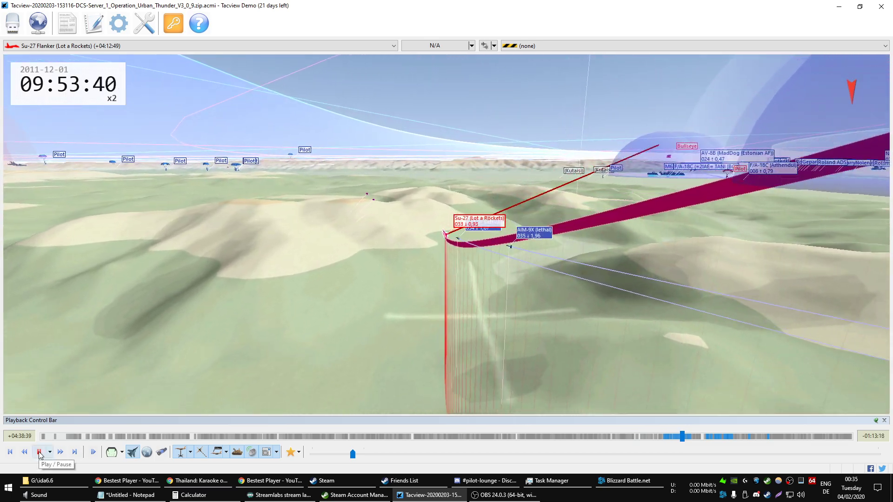
left_click_drag(182, 332, 211, 335)
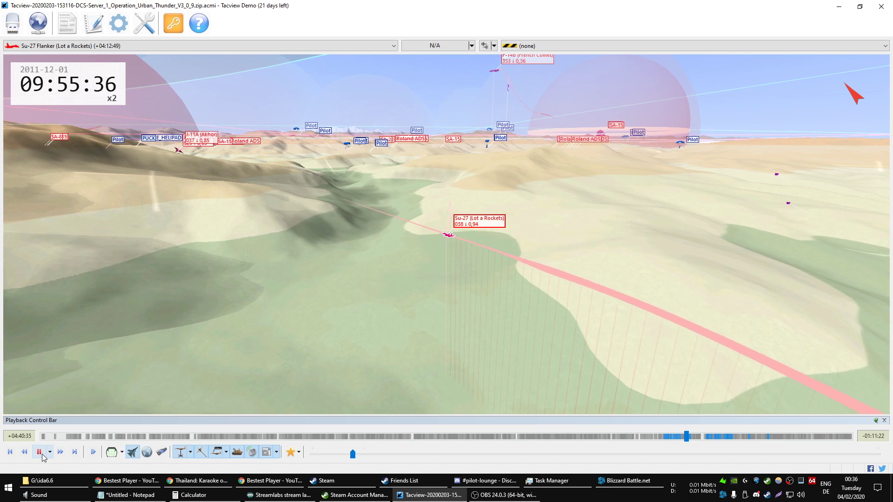
left_click(40, 452)
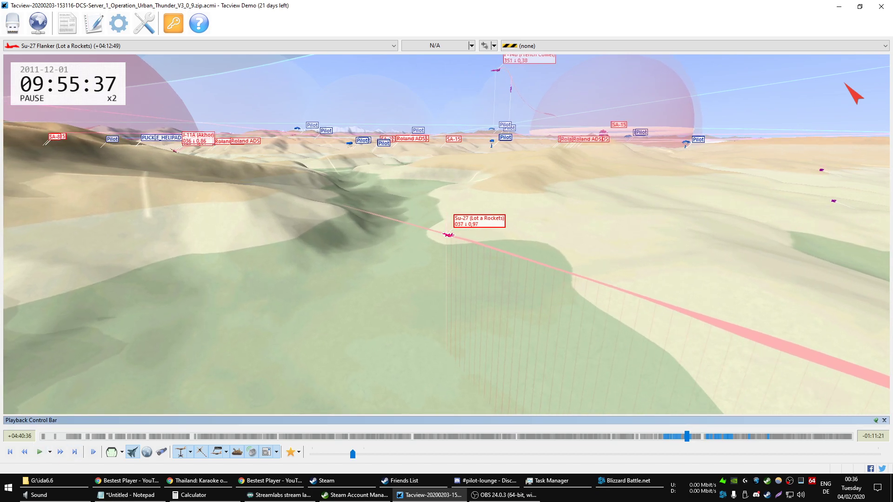